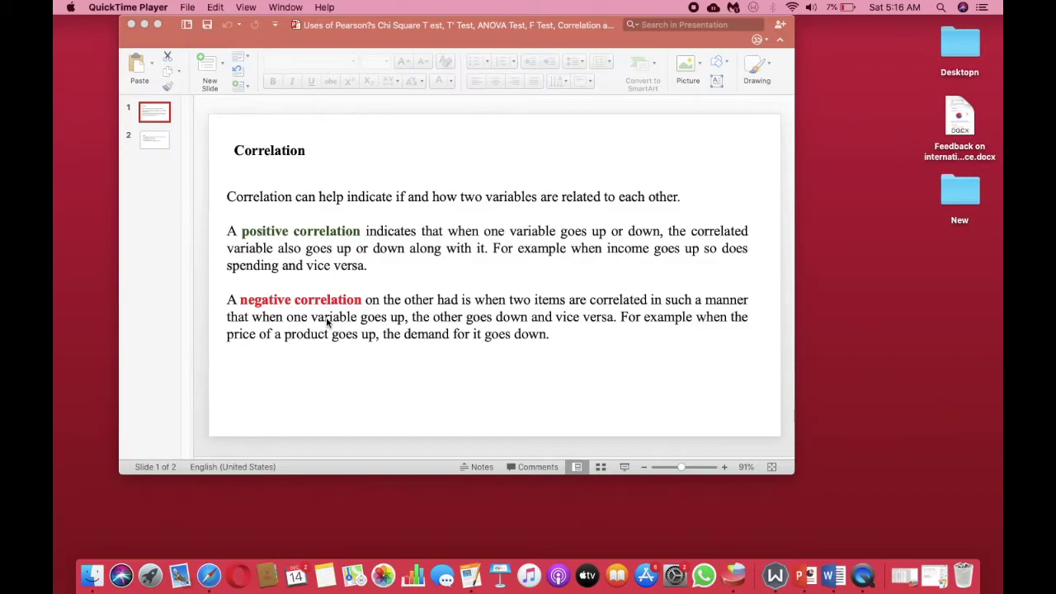
# - Bring the PowerPoint presentation forward to show its Correlation slides on positive and negative correlation
pyautogui.click(160, 138)
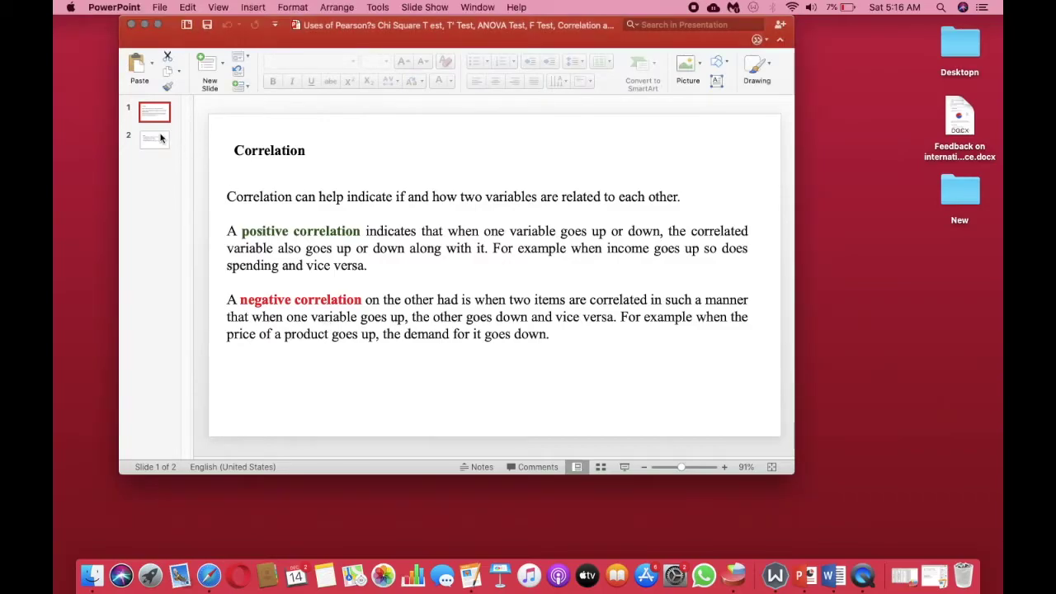
pyautogui.click(162, 139)
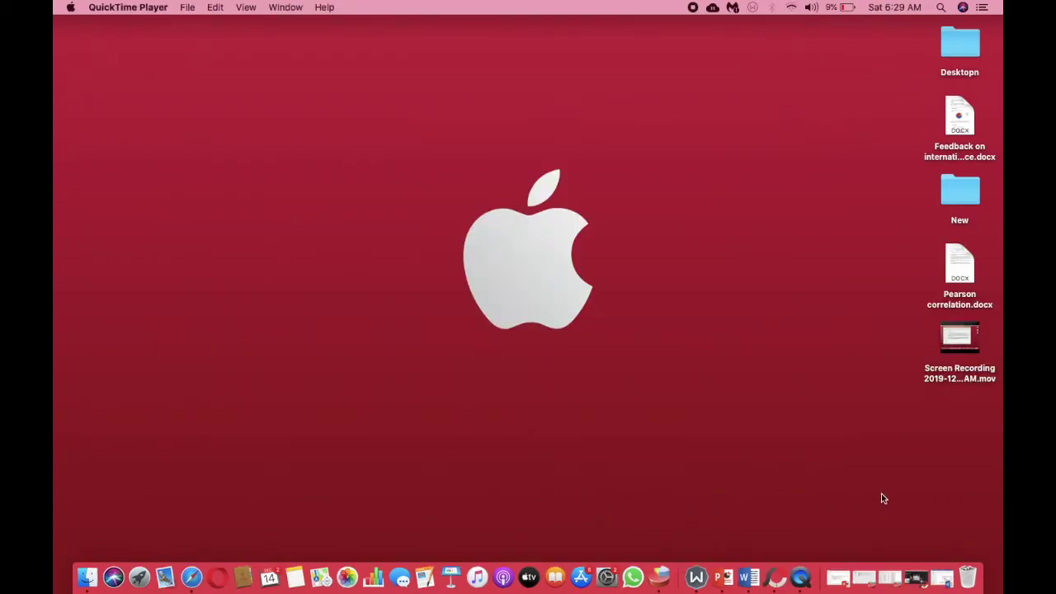
# - Restore the abhi.sav data editor and scroll through its Variable View listing
pyautogui.click(886, 580)
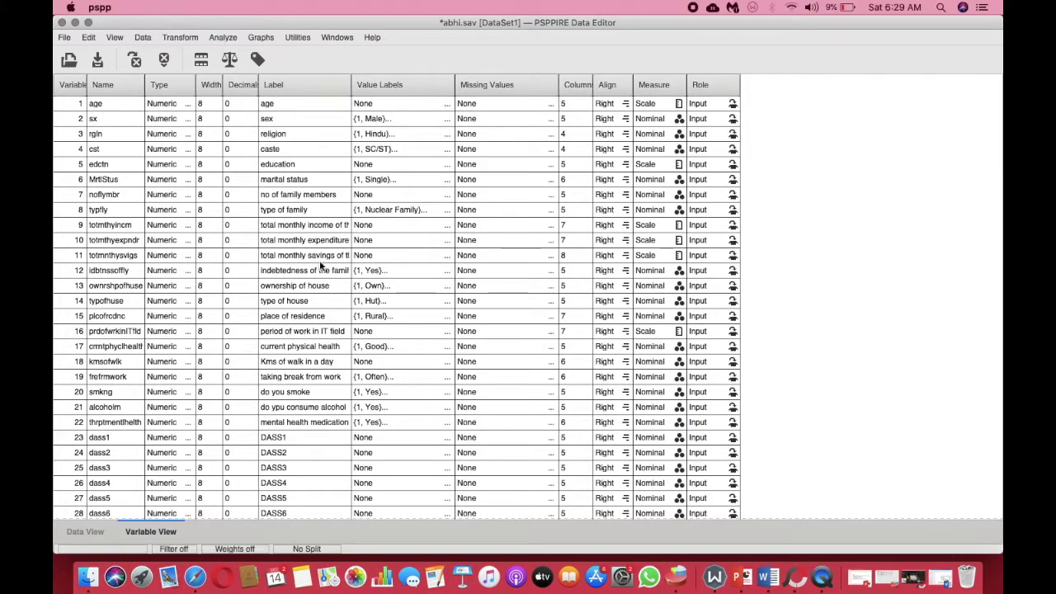
pyautogui.scroll(-3, 320, 312)
pyautogui.scroll(-3, 321, 312)
pyautogui.scroll(5, 320, 312)
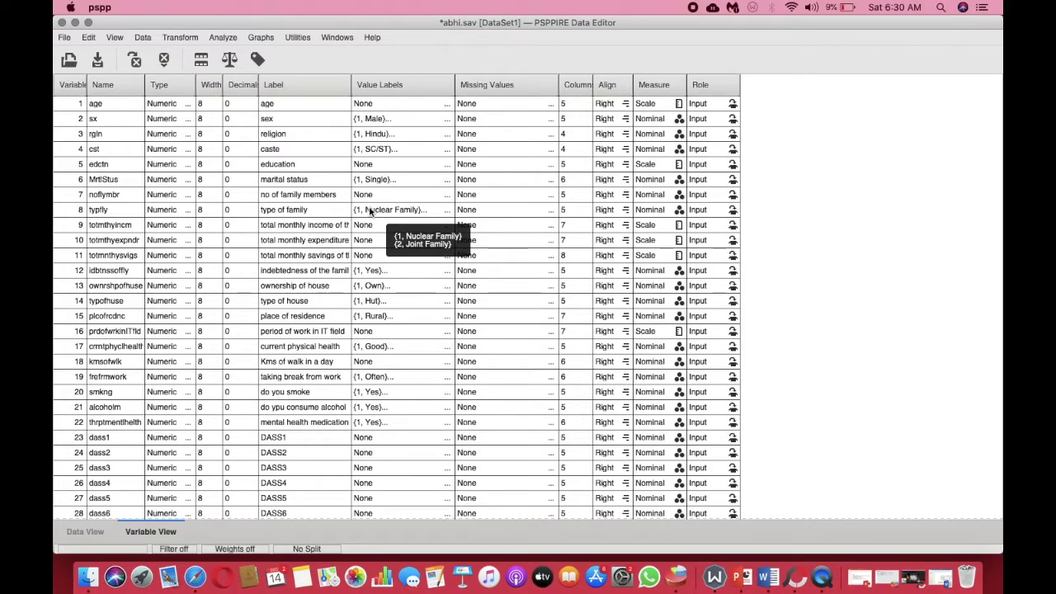
pyautogui.click(223, 38)
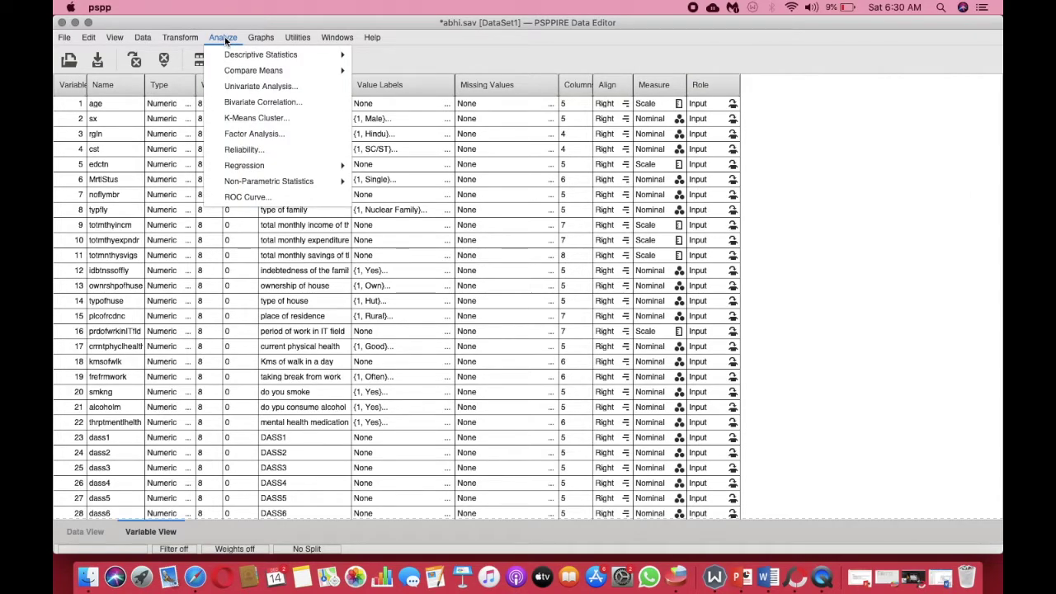
# - Open Bivariate Correlation, reset it, and add age and edctn to the variables list
pyautogui.click(253, 105)
pyautogui.click(609, 284)
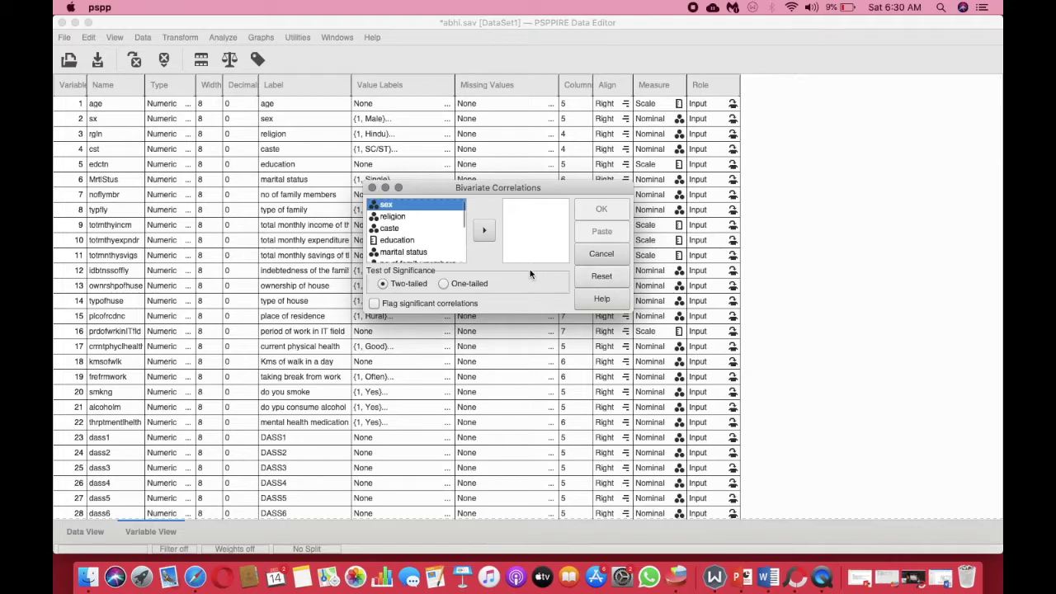
pyautogui.click(399, 240)
pyautogui.scroll(-1, 401, 244)
pyautogui.scroll(1, 403, 244)
pyautogui.scroll(1, 403, 244)
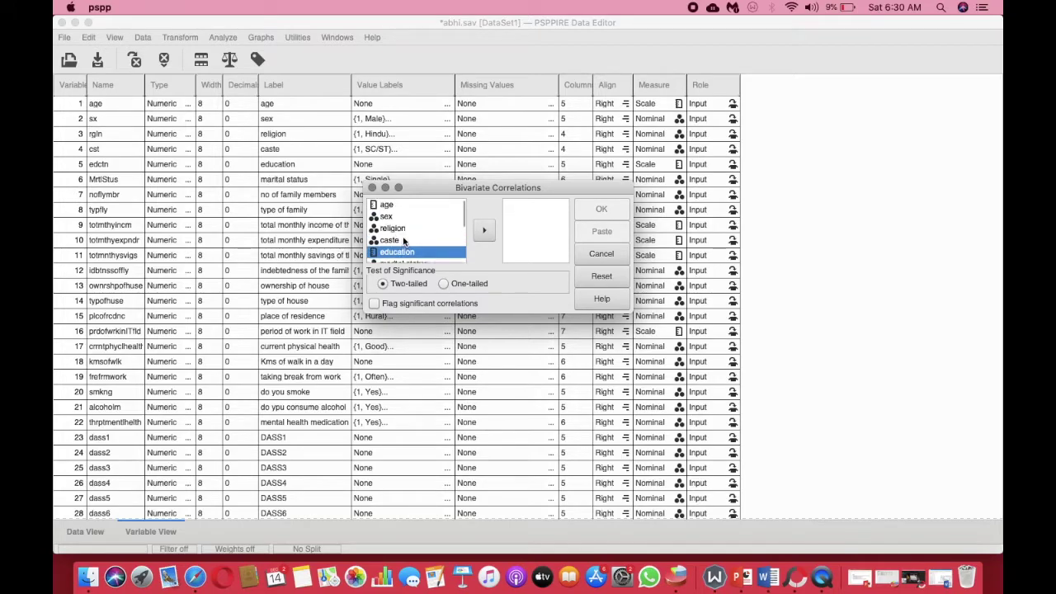
pyautogui.click(401, 218)
pyautogui.click(401, 205)
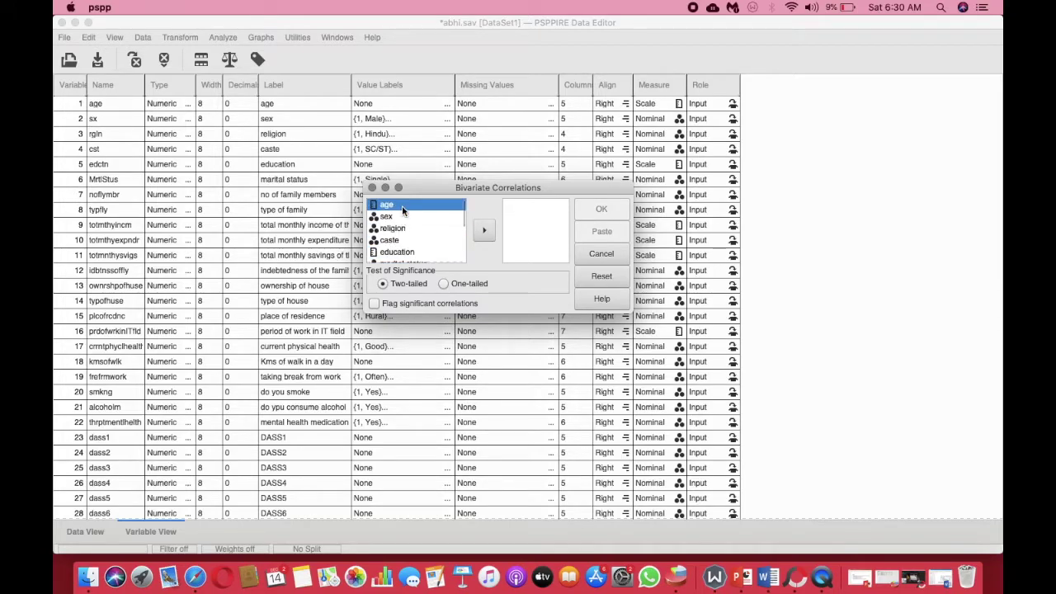
pyautogui.click(483, 232)
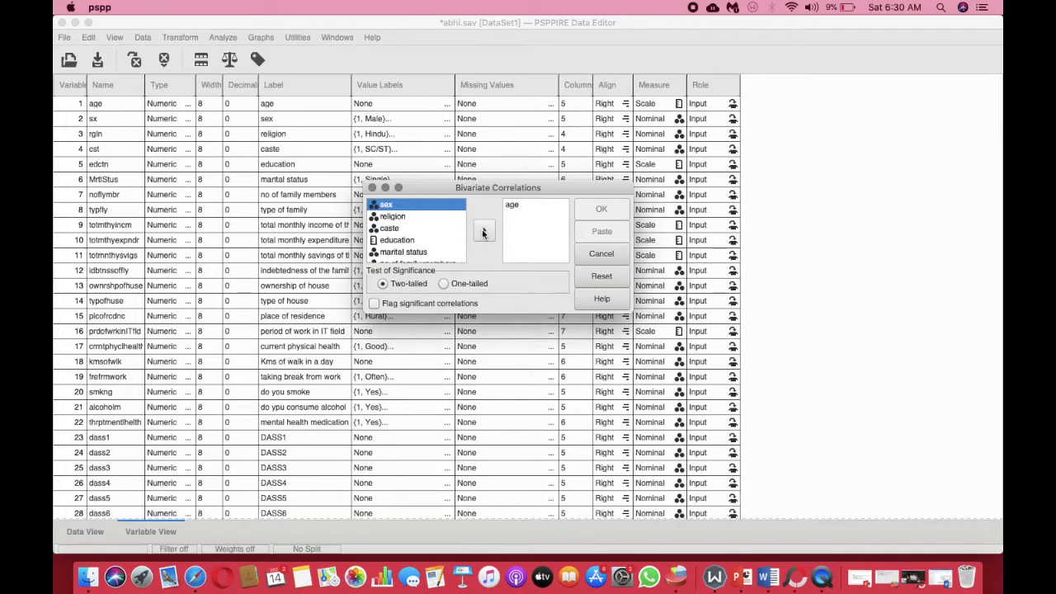
pyautogui.click(412, 241)
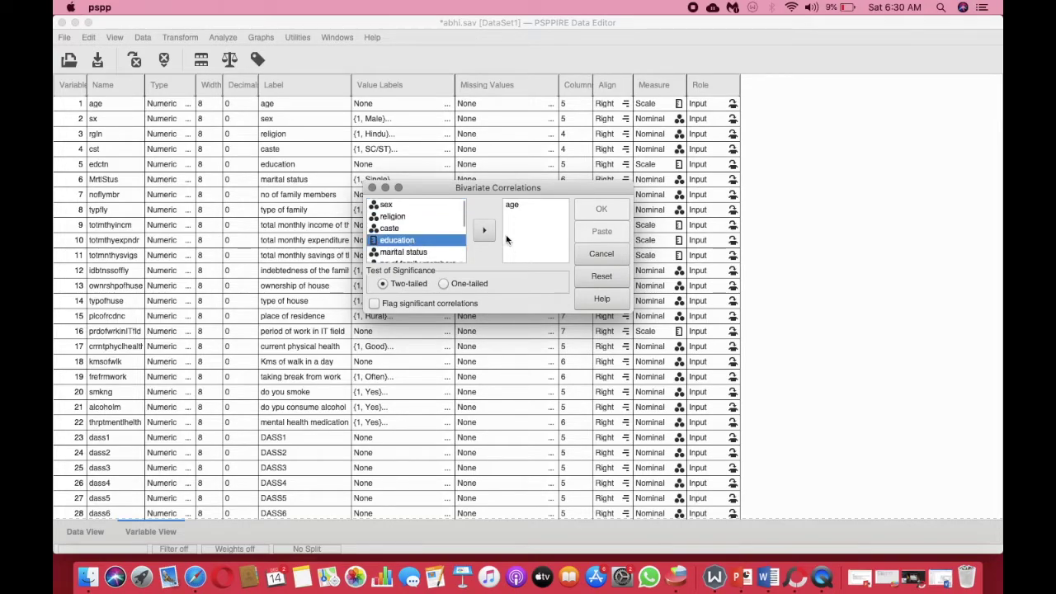
pyautogui.click(484, 231)
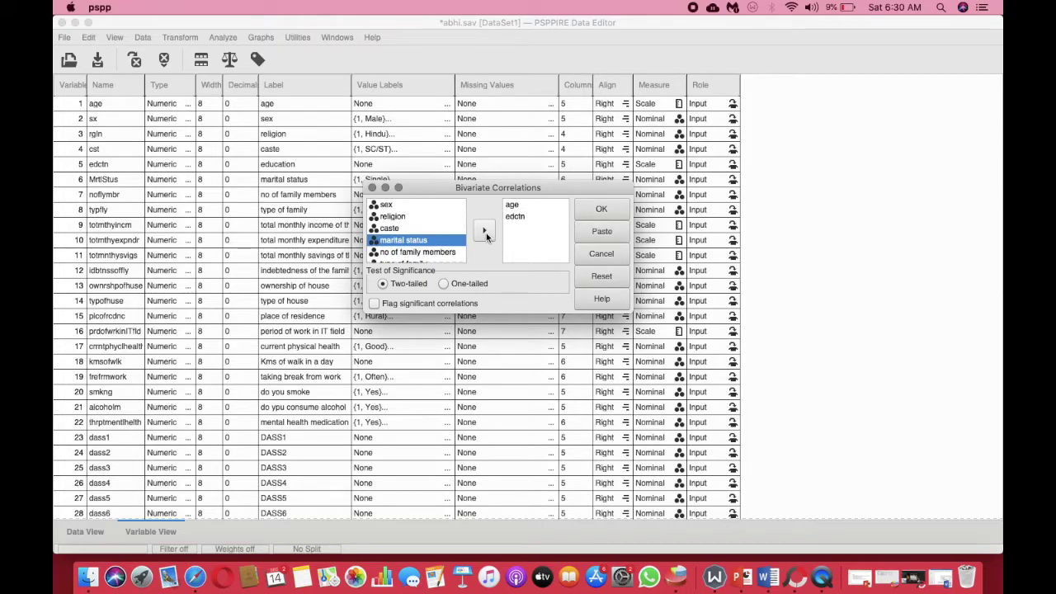
# - Add noflymbr, totmthyexpndr and totdep2, run the correlation, and close the output
pyautogui.scroll(-1, 450, 239)
pyautogui.click(433, 239)
pyautogui.click(484, 231)
pyautogui.scroll(-2, 449, 235)
pyautogui.click(446, 237)
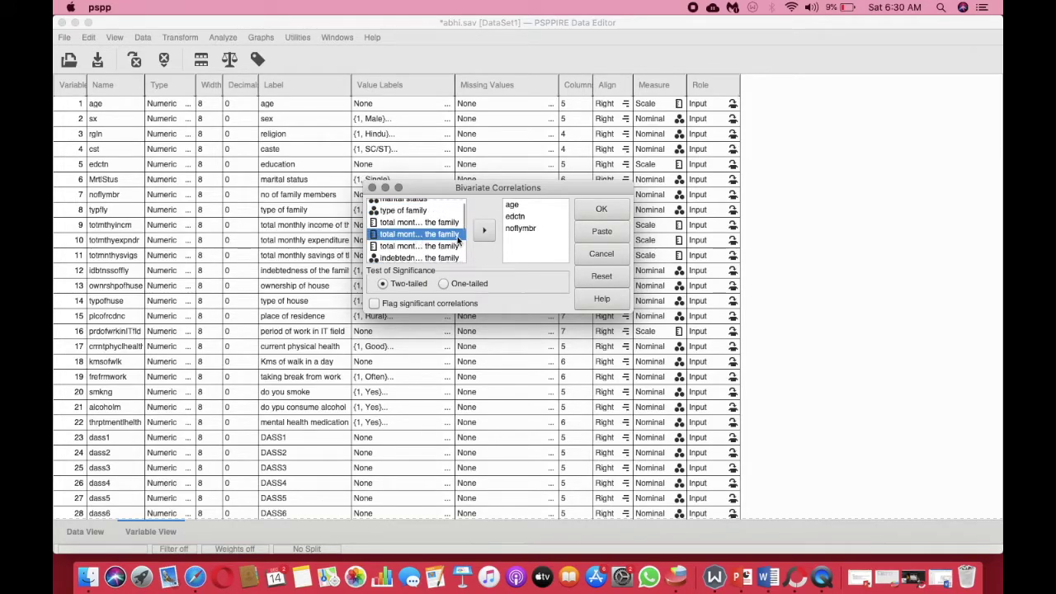
pyautogui.click(475, 236)
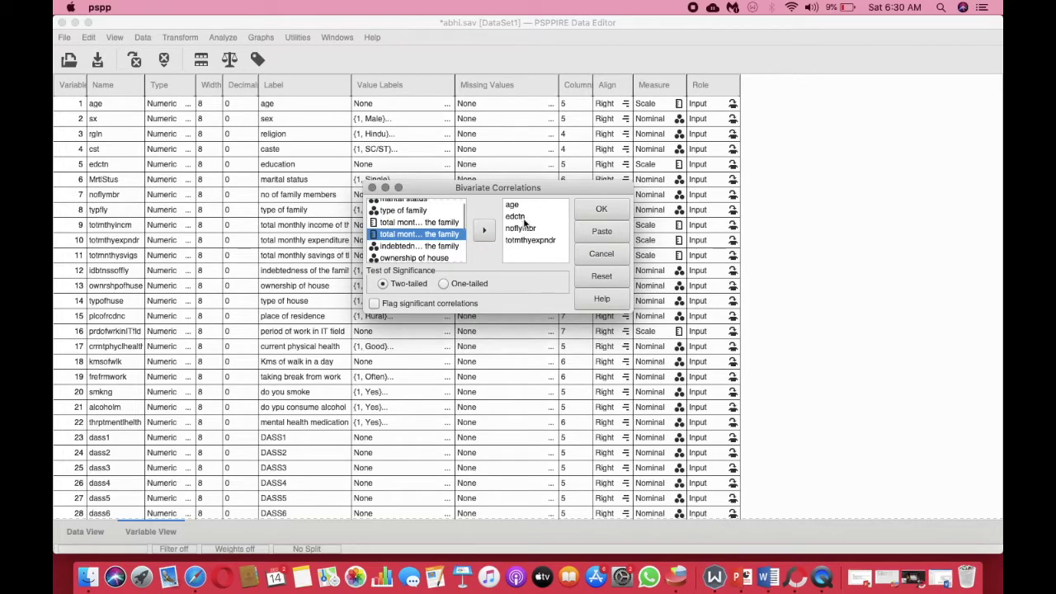
pyautogui.scroll(-10, 452, 246)
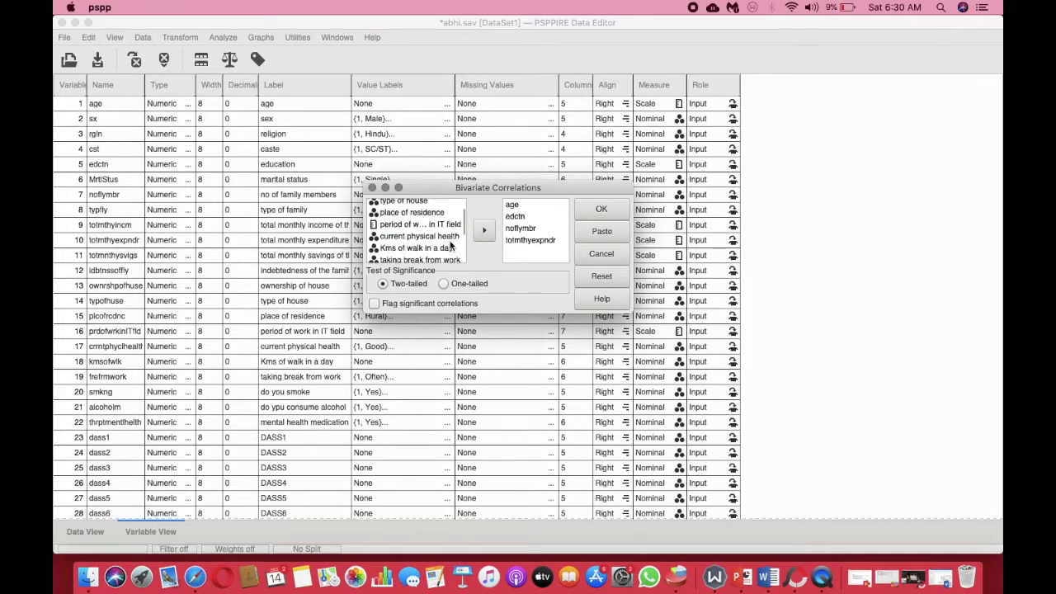
pyautogui.scroll(-3, 451, 245)
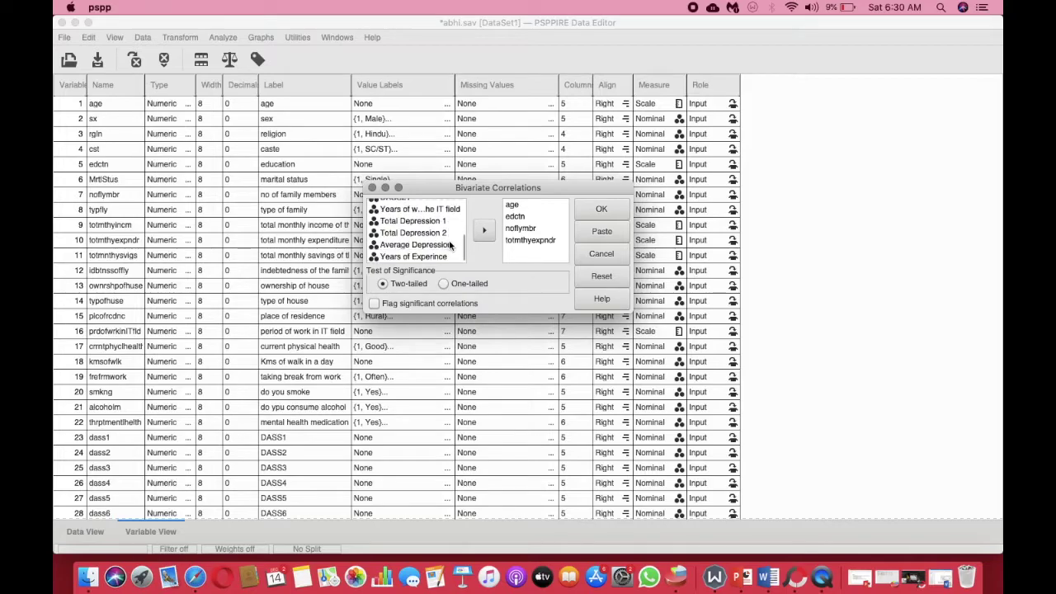
pyautogui.click(447, 233)
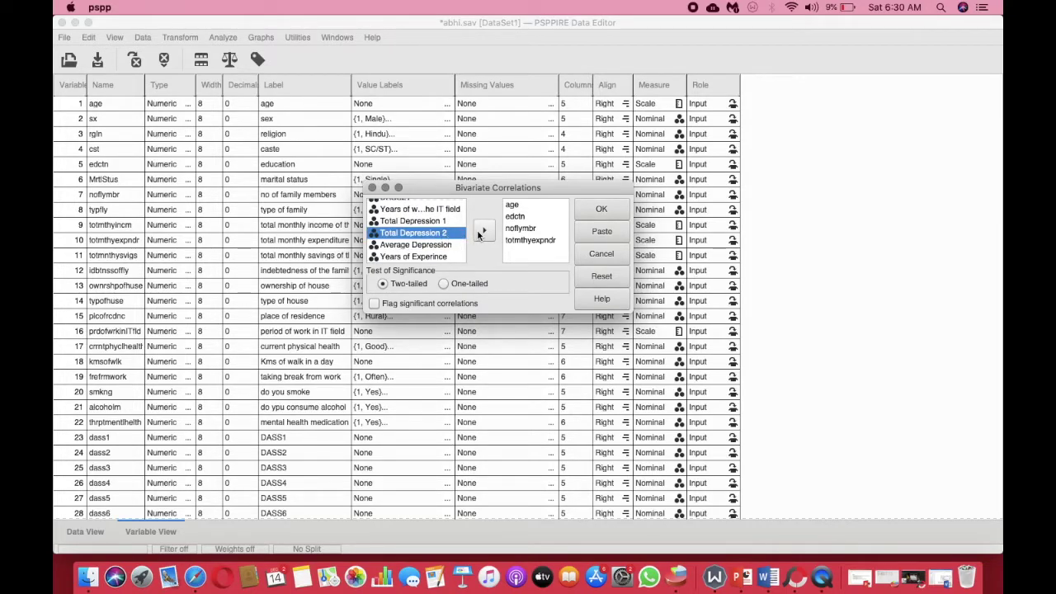
pyautogui.click(481, 233)
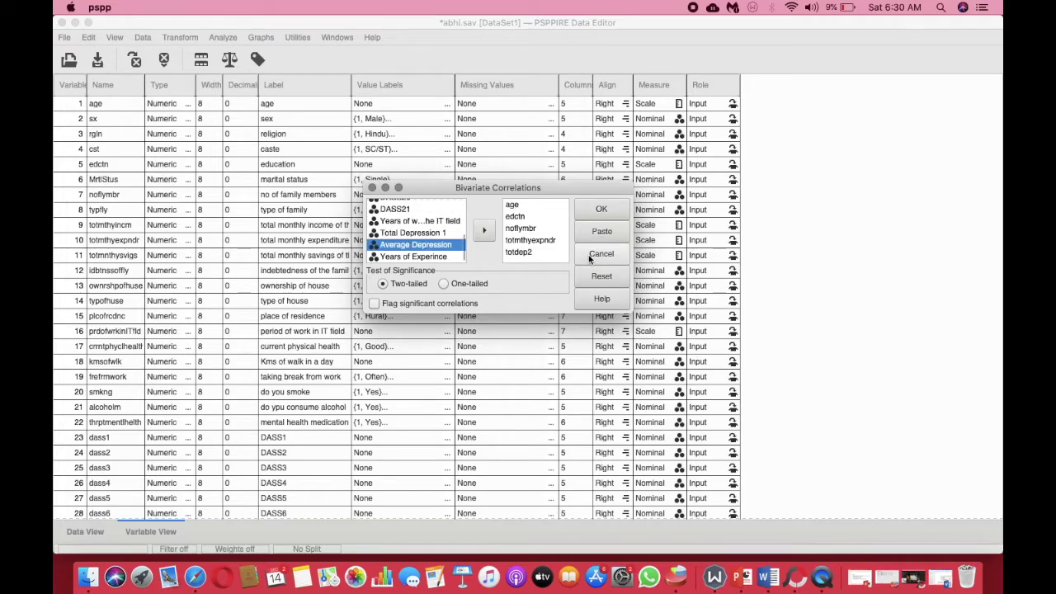
pyautogui.click(601, 211)
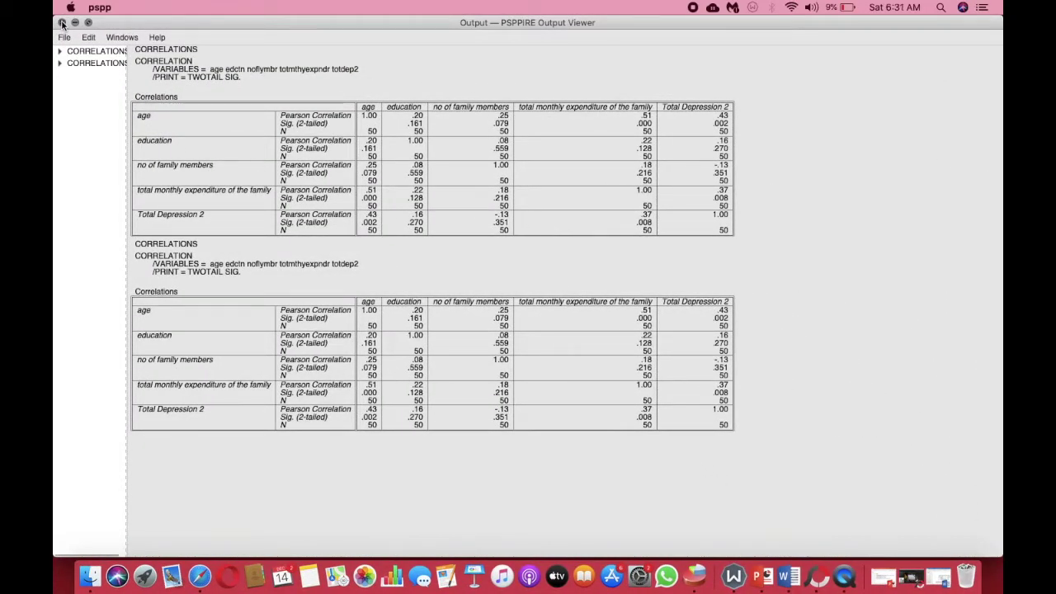
pyautogui.click(61, 23)
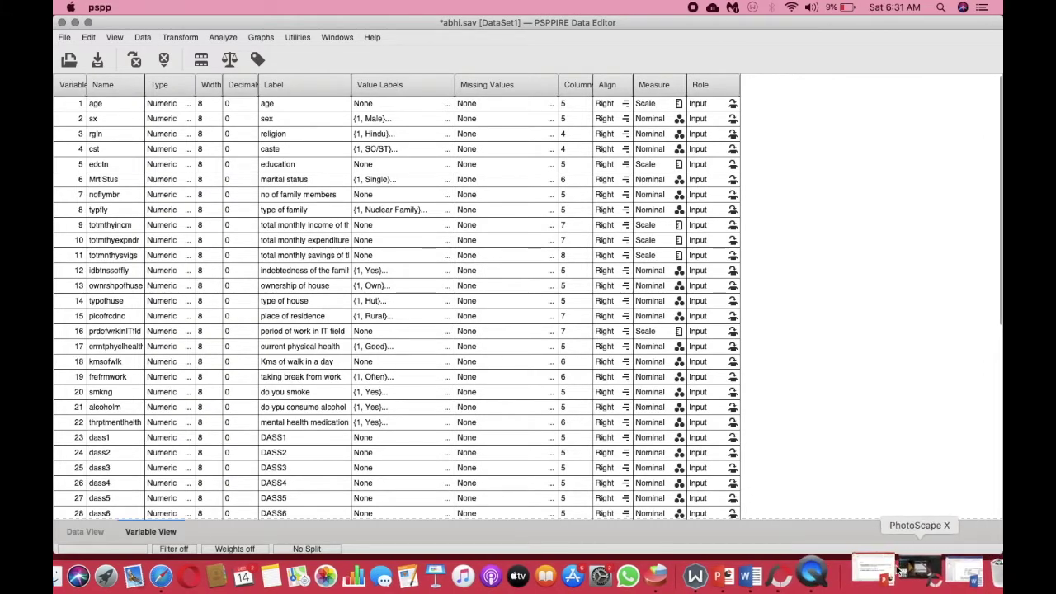
# - Rerun the bivariate correlation on the same five variables to display the Correlations table
pyautogui.click(222, 37)
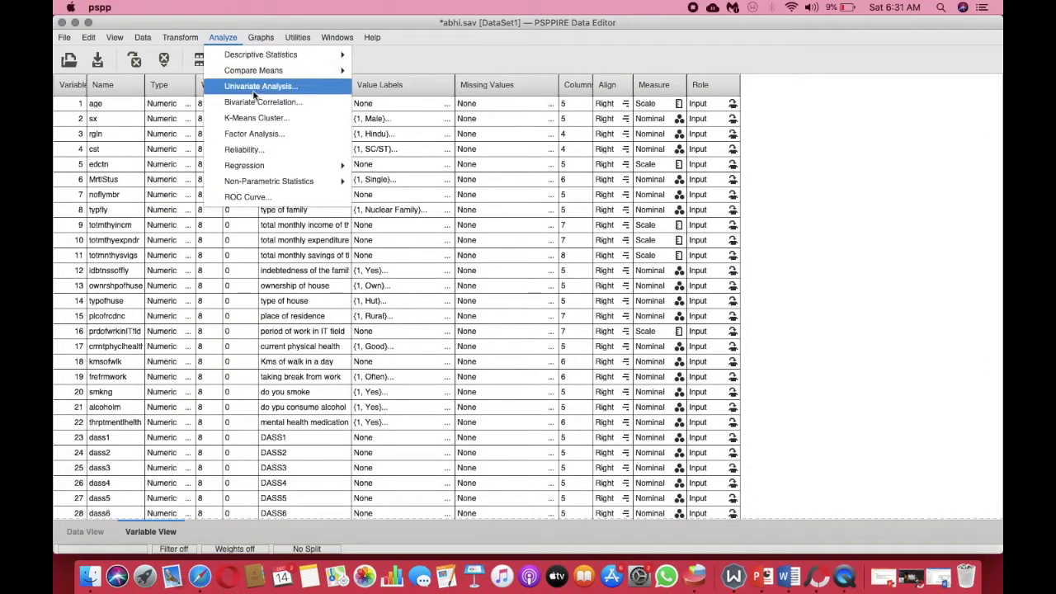
pyautogui.click(264, 102)
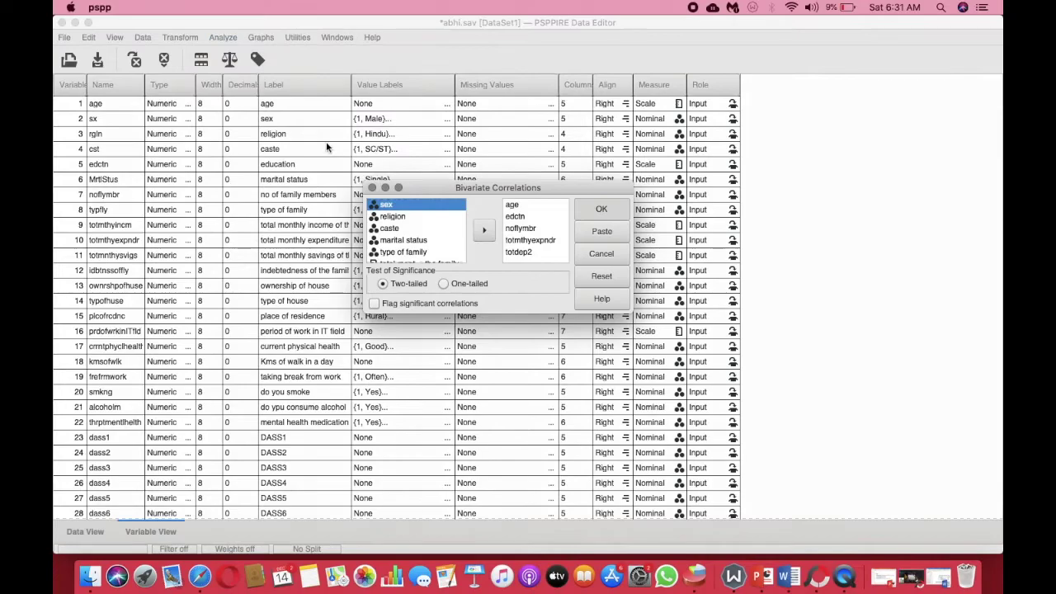
pyautogui.click(611, 207)
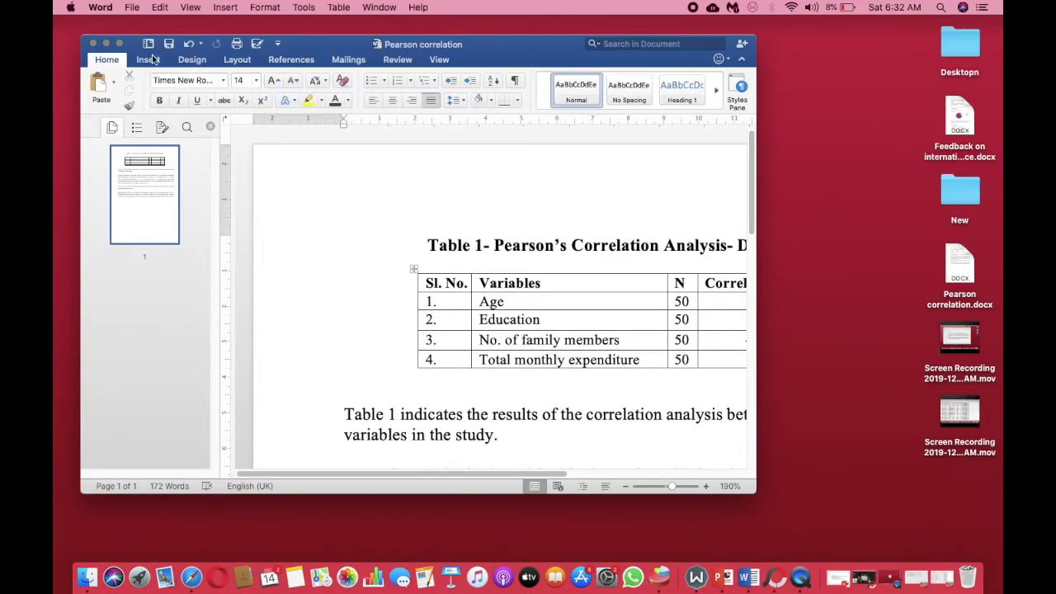
# - Expand the Pearson correlation Word report full screen and scroll through Table 1 and its interpretation
pyautogui.click(119, 43)
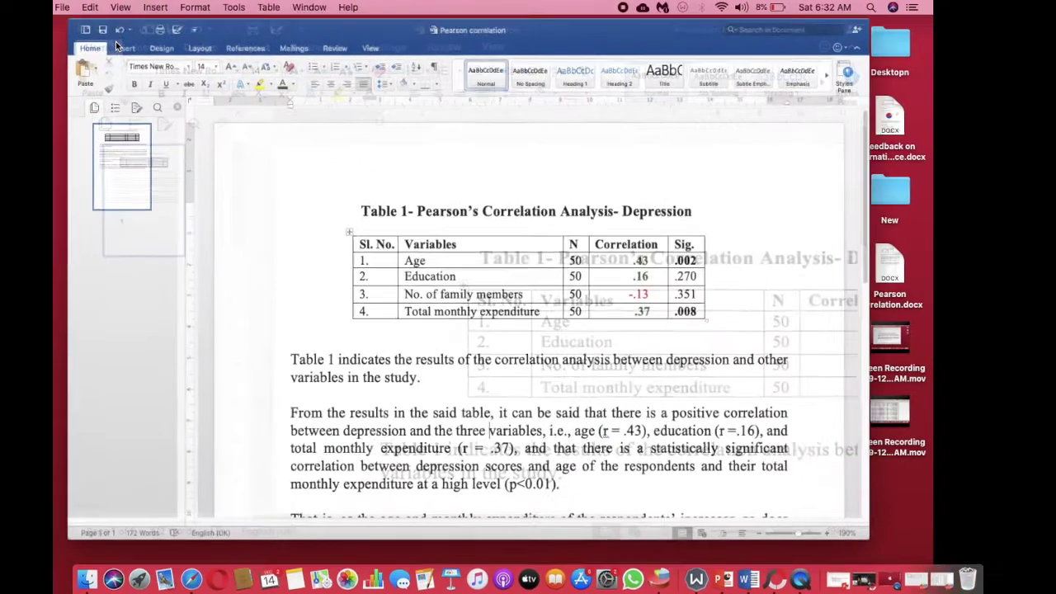
pyautogui.scroll(-1, 768, 228)
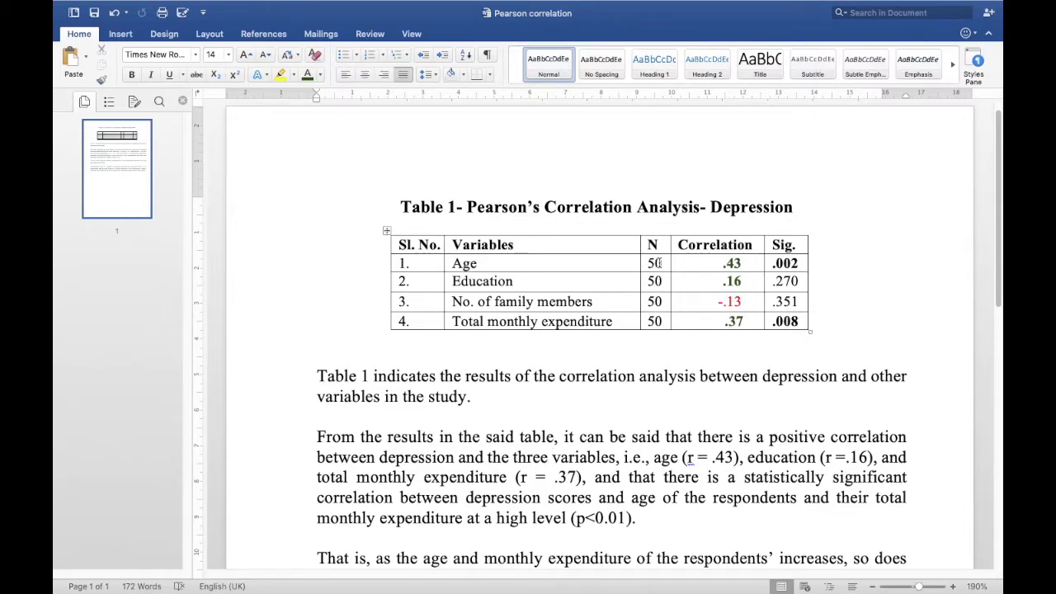
pyautogui.scroll(-1, 693, 297)
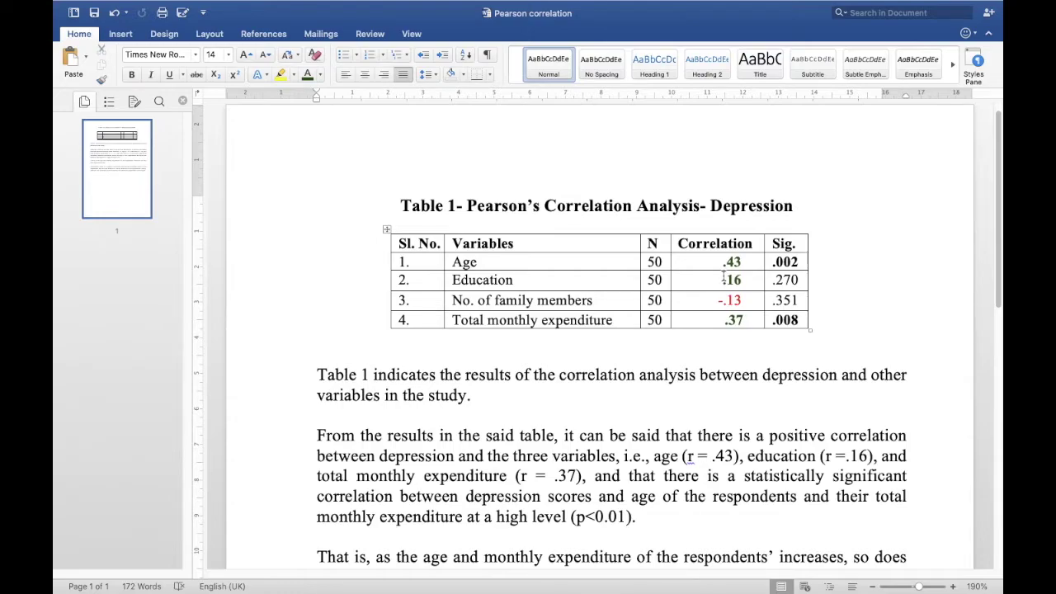
pyautogui.scroll(-3, 725, 277)
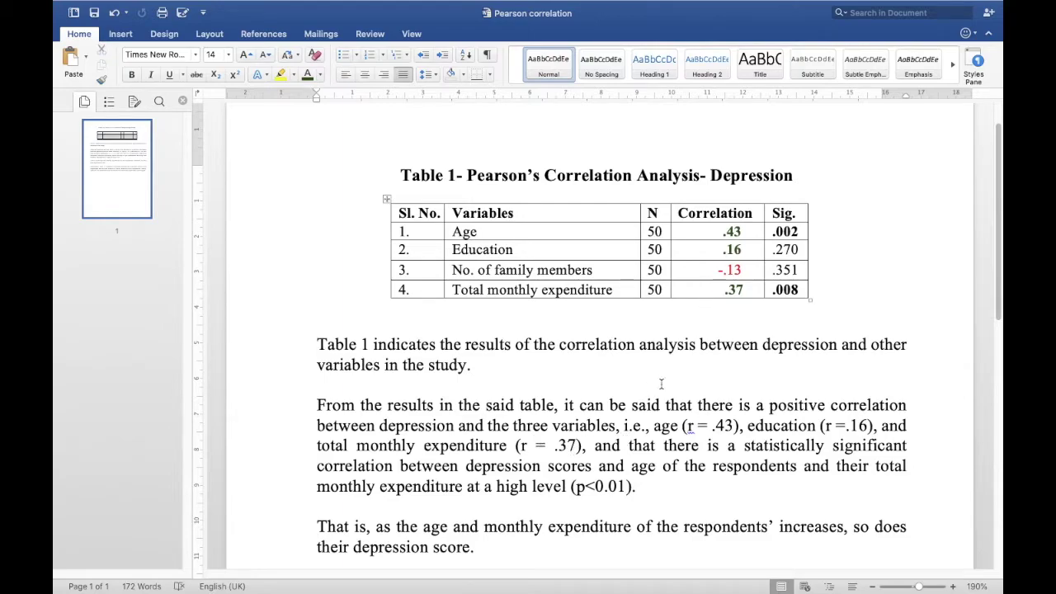
pyautogui.click(740, 290)
pyautogui.click(742, 309)
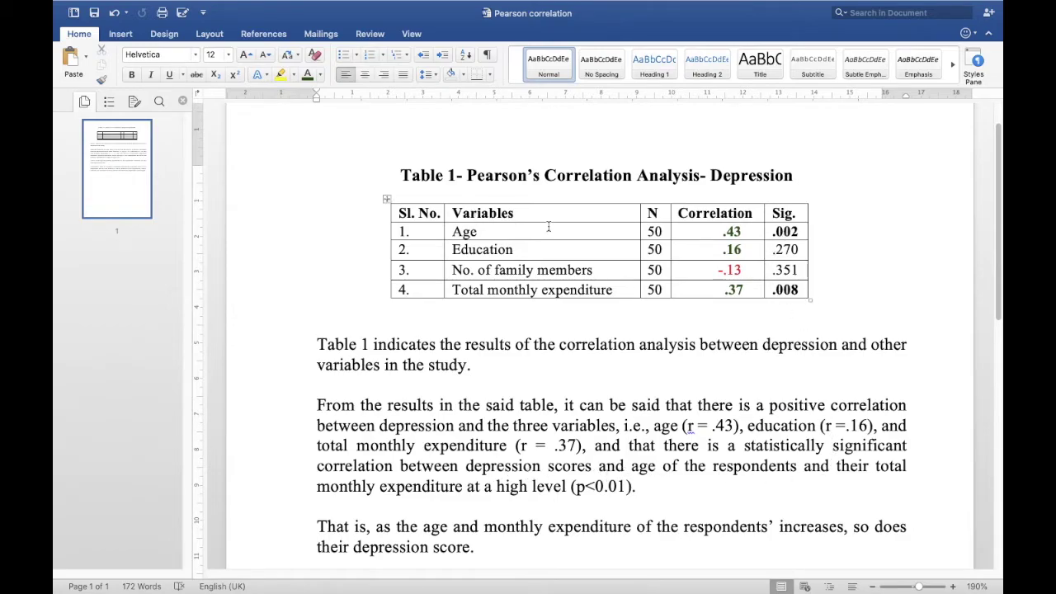
pyautogui.moveTo(799, 231); pyautogui.dragTo(772, 232)
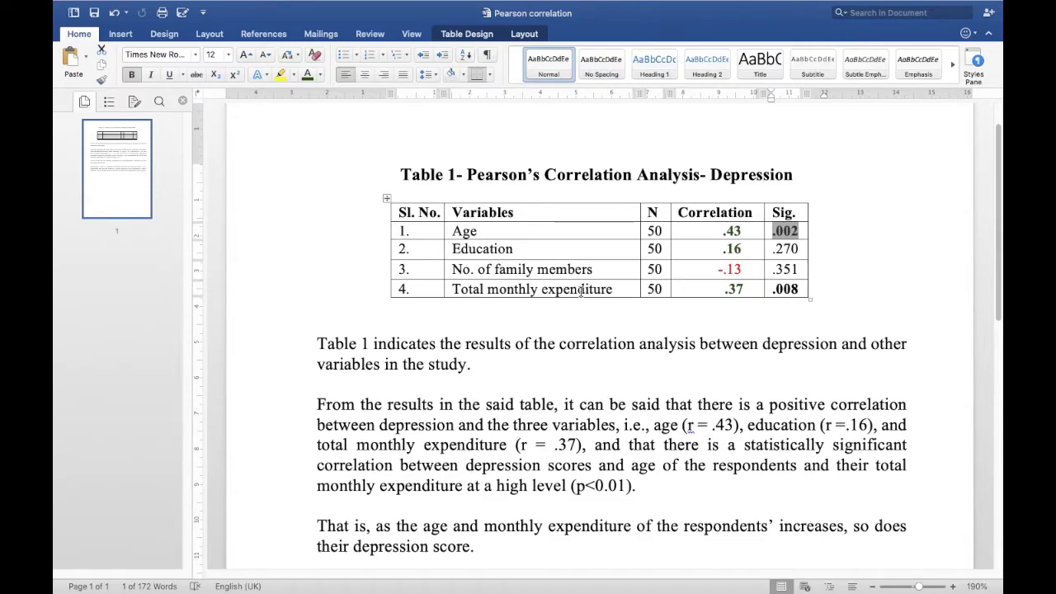
pyautogui.scroll(-1, 652, 408)
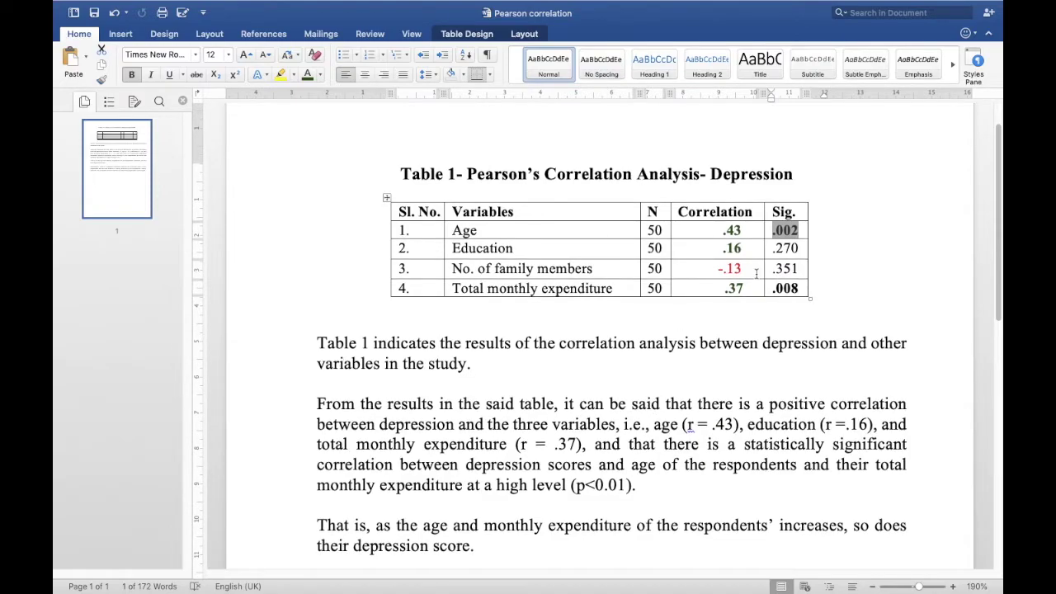
pyautogui.moveTo(799, 285); pyautogui.dragTo(771, 288)
pyautogui.scroll(-1, 588, 487)
pyautogui.scroll(-1, 627, 458)
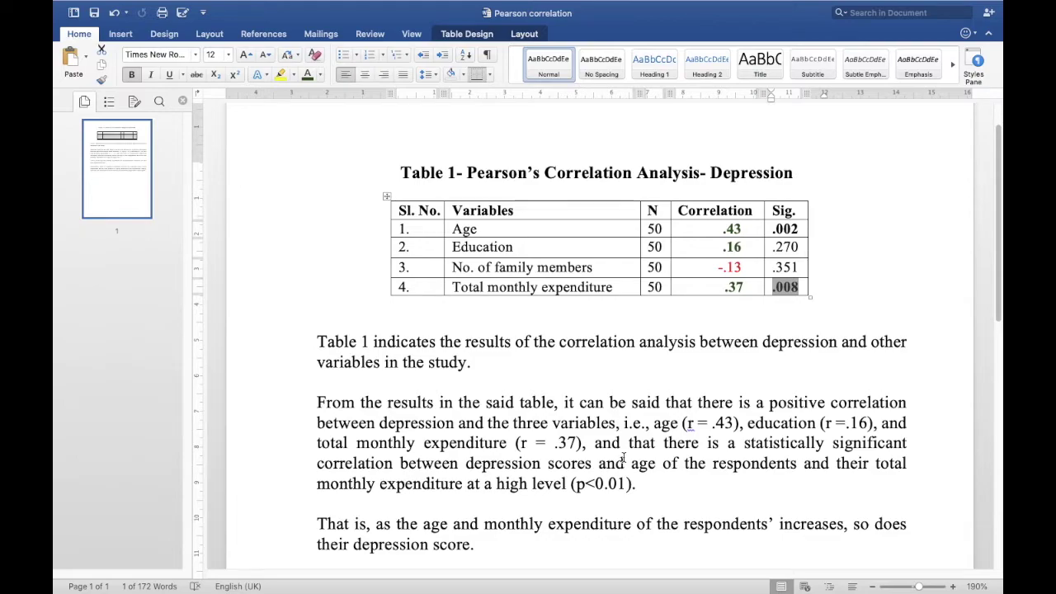
pyautogui.scroll(-1, 620, 425)
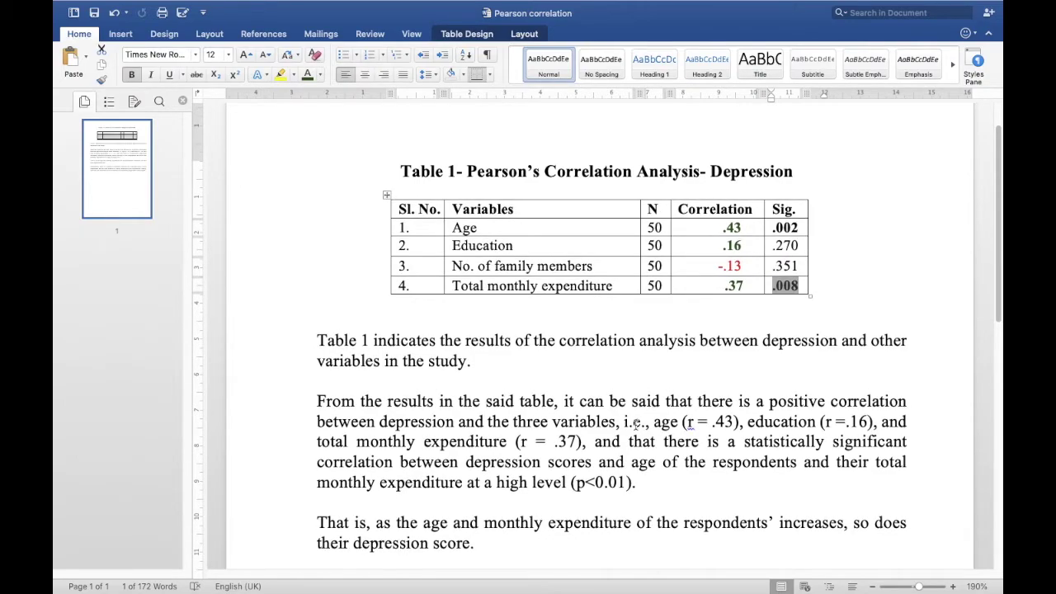
pyautogui.scroll(-2, 435, 491)
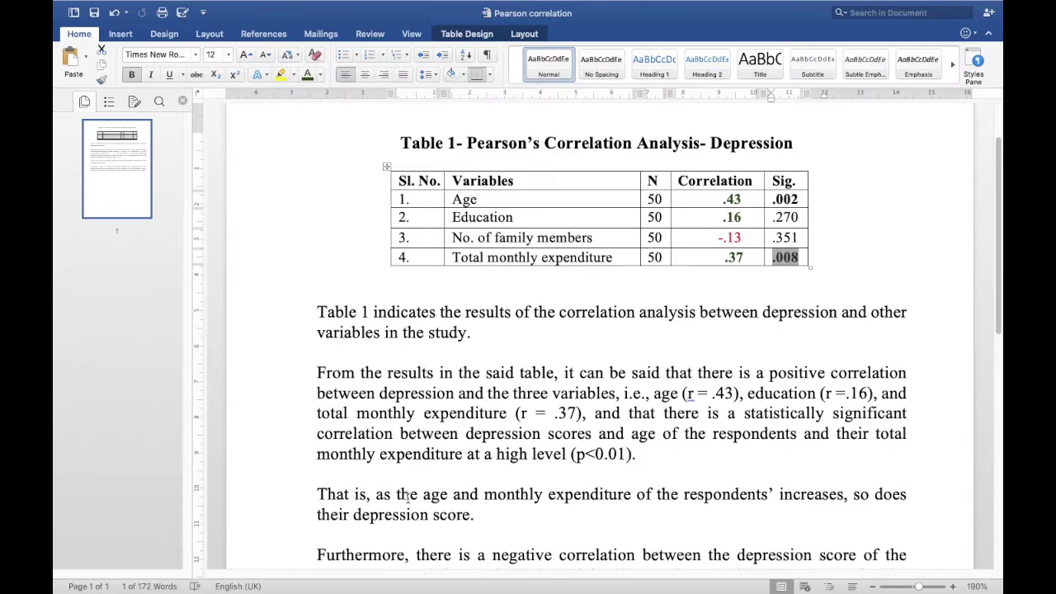
pyautogui.scroll(-2, 399, 503)
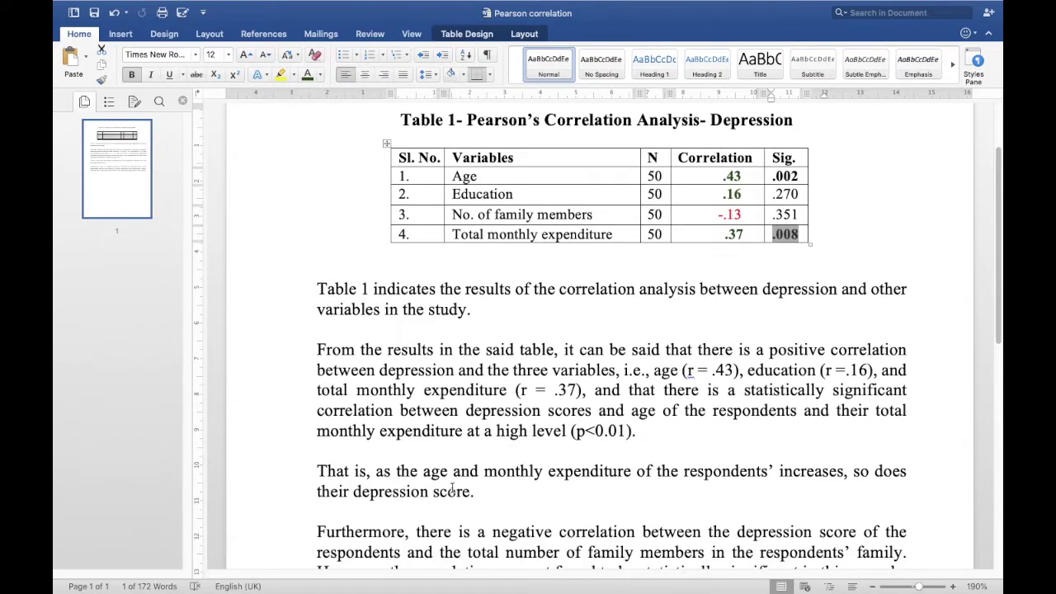
# - Change "respondents'" to "respondent" in the age and expenditure sentence
pyautogui.click(775, 471)
pyautogui.press('BackSpace')
pyautogui.press('BackSpace')
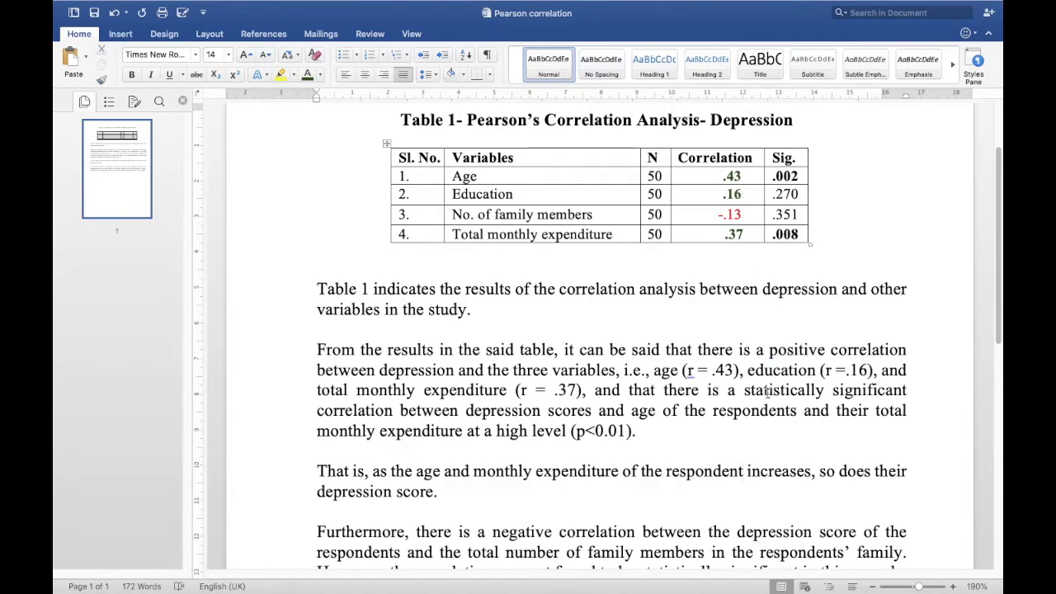
pyautogui.scroll(-1, 779, 393)
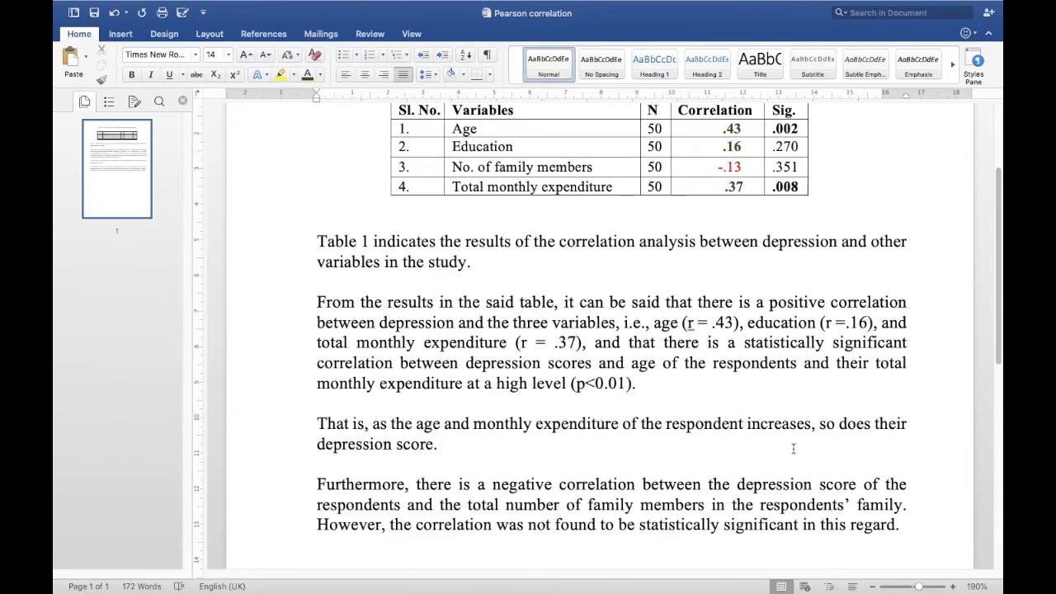
pyautogui.scroll(2, 639, 303)
# - Highlight the -.13 correlation and its .351 significance value in the report
pyautogui.click(746, 215)
pyautogui.moveTo(746, 214); pyautogui.dragTo(718, 212)
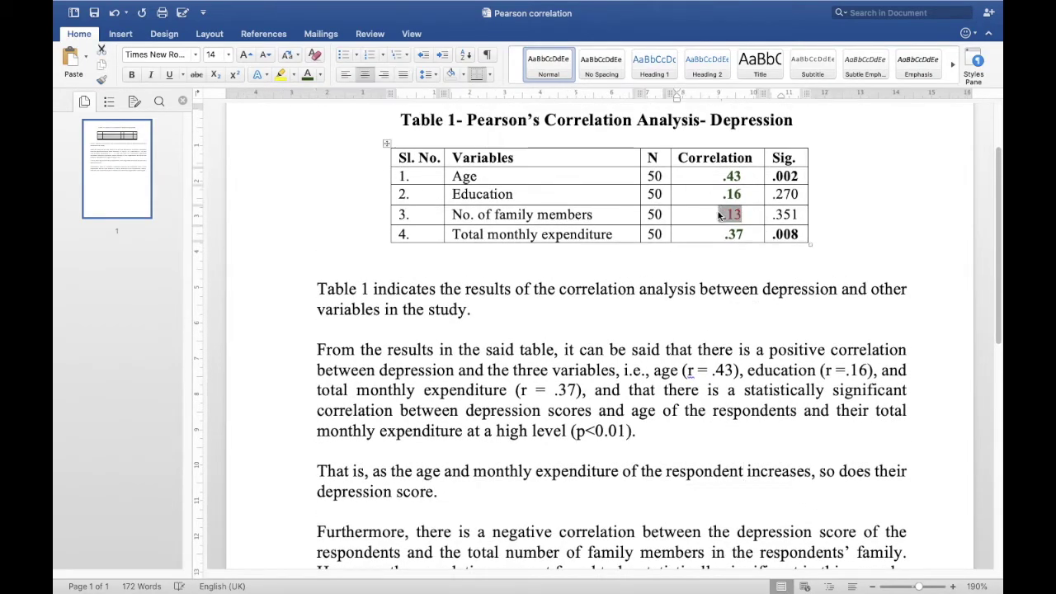
pyautogui.click(718, 212)
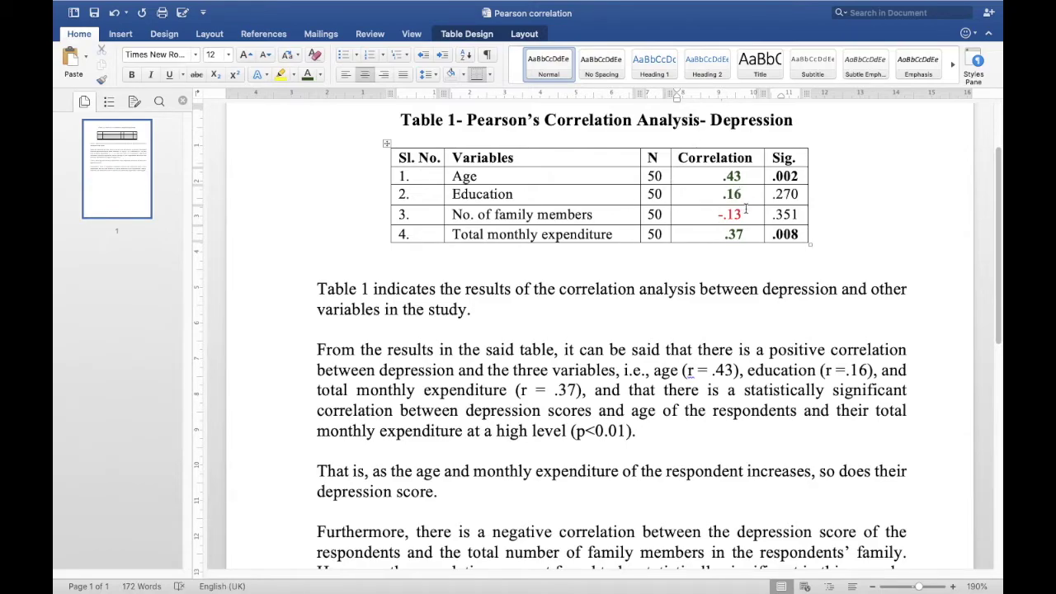
pyautogui.click(801, 216)
pyautogui.moveTo(801, 216); pyautogui.dragTo(771, 218)
pyautogui.scroll(-2, 736, 413)
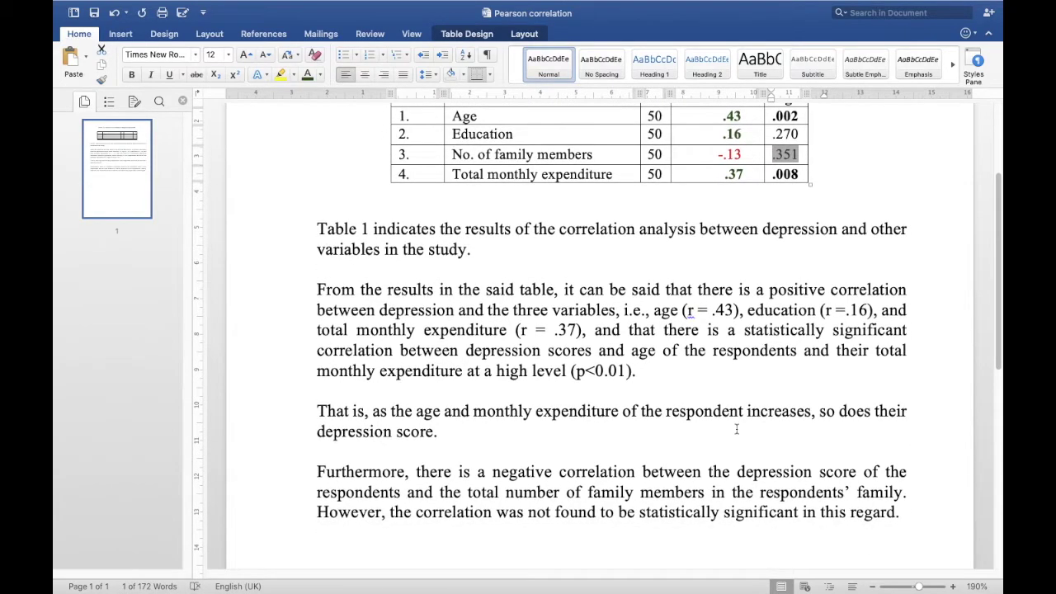
pyautogui.scroll(-2, 737, 429)
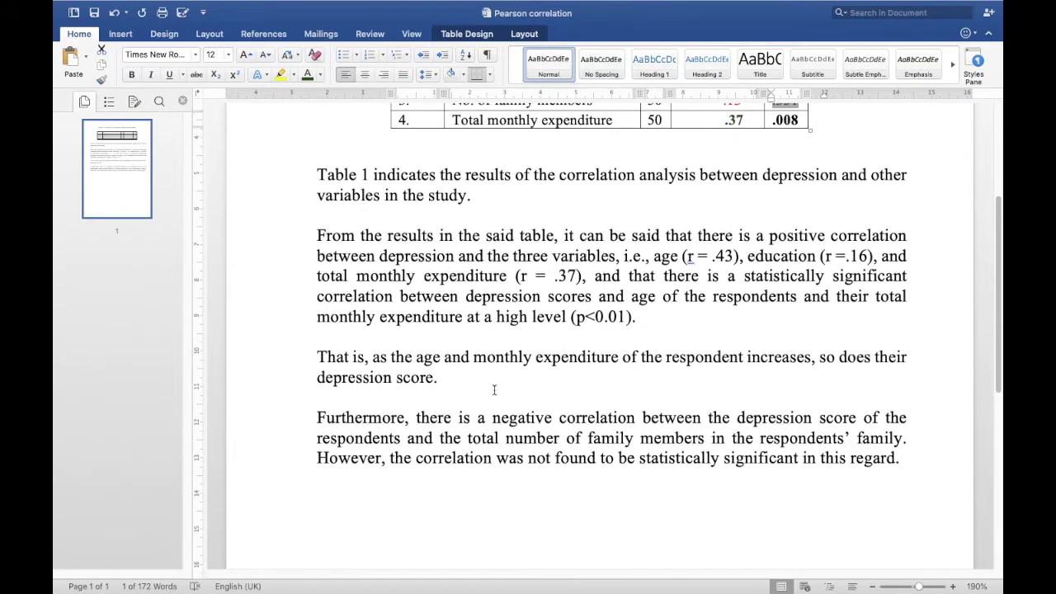
# - Select the paragraph beginning "That is", then highlight the -.13 value again
pyautogui.moveTo(316, 357); pyautogui.dragTo(437, 375)
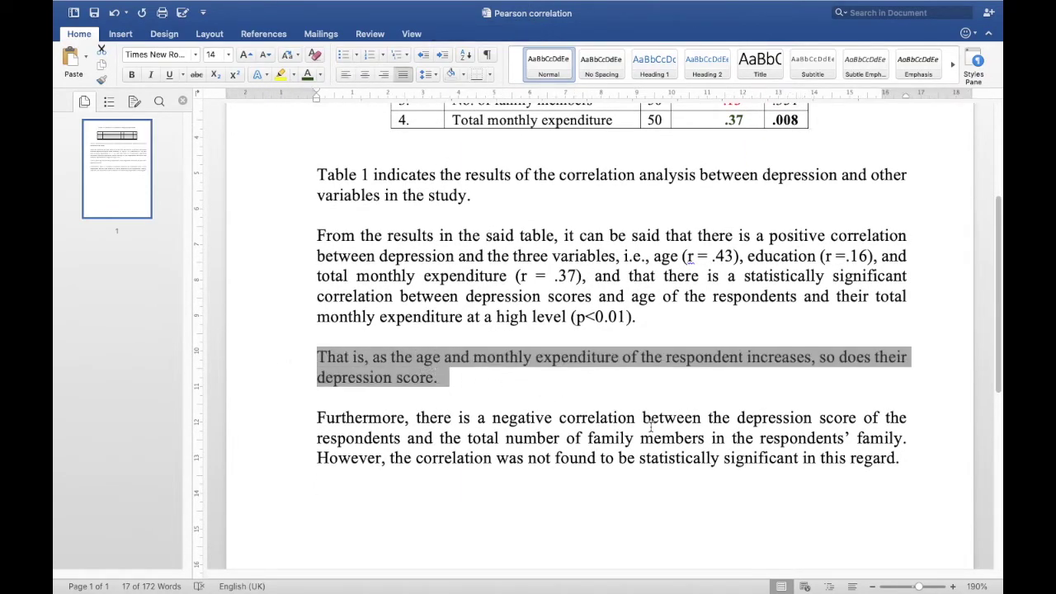
pyautogui.click(362, 460)
pyautogui.scroll(5, 511, 400)
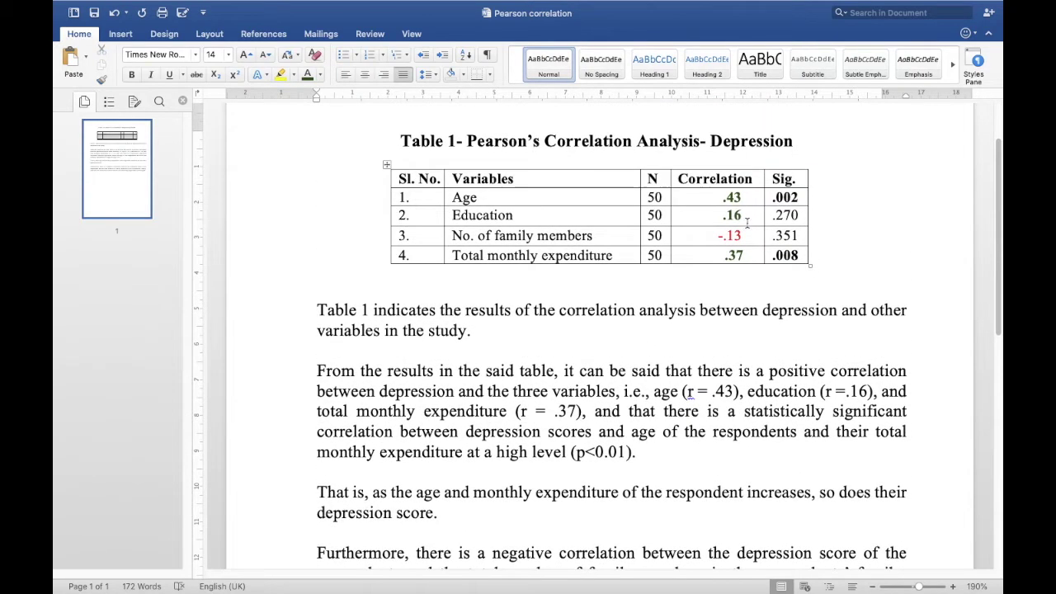
pyautogui.moveTo(741, 237); pyautogui.dragTo(711, 233)
pyautogui.click(712, 236)
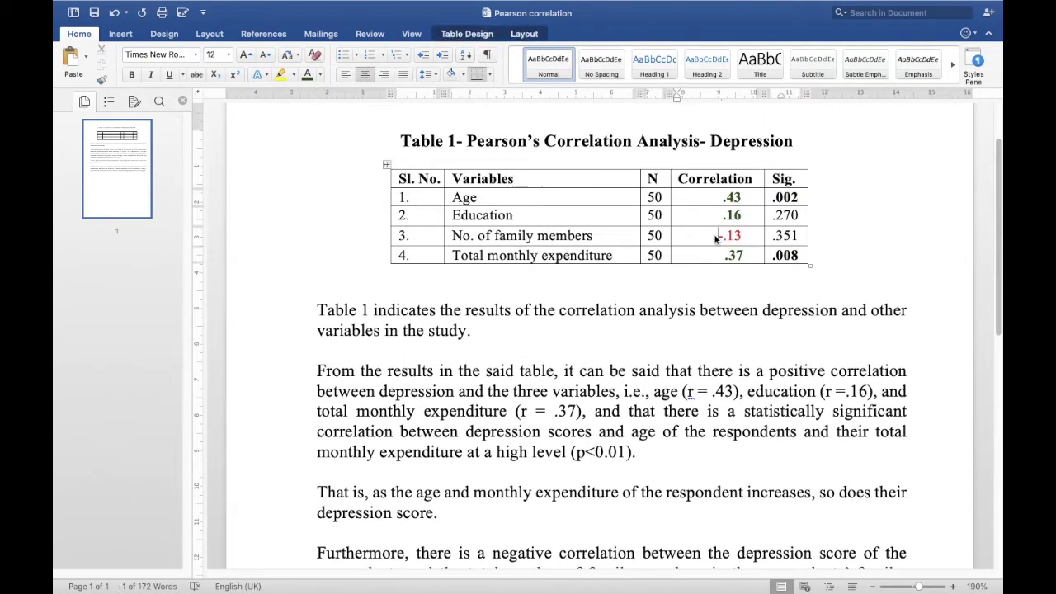
pyautogui.scroll(-4, 664, 347)
pyautogui.scroll(-2, 664, 347)
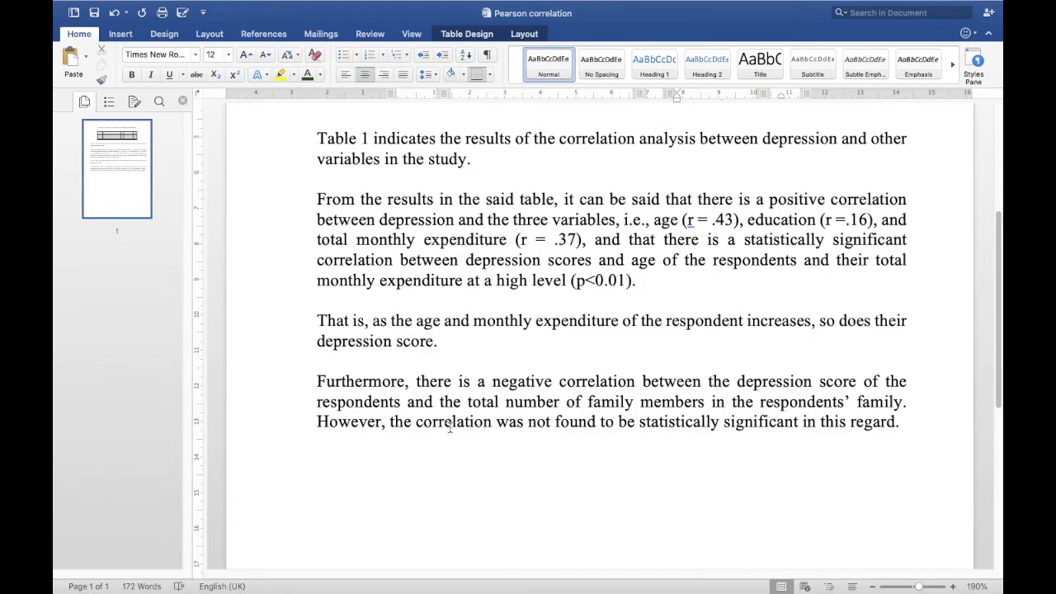